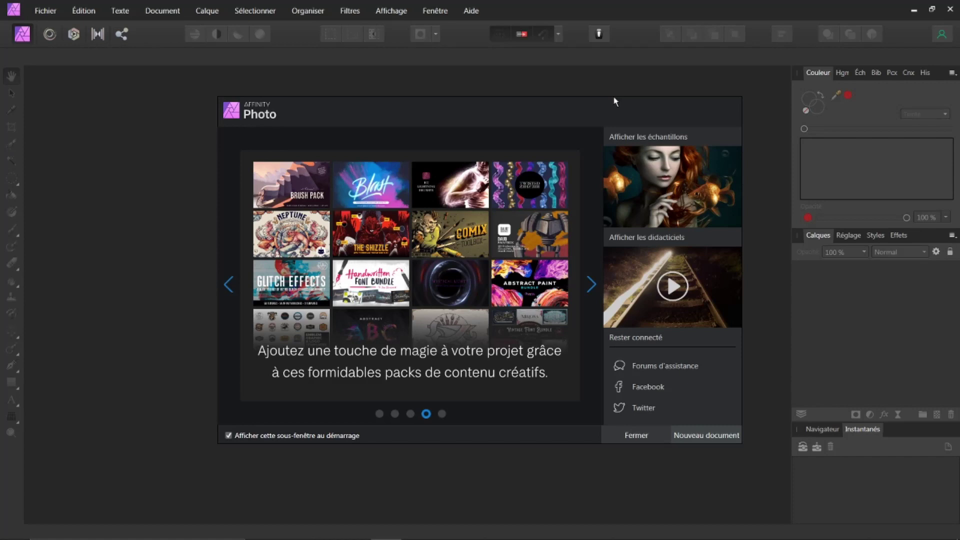
- View the program's version information in the À propos window
left_click(471, 11)
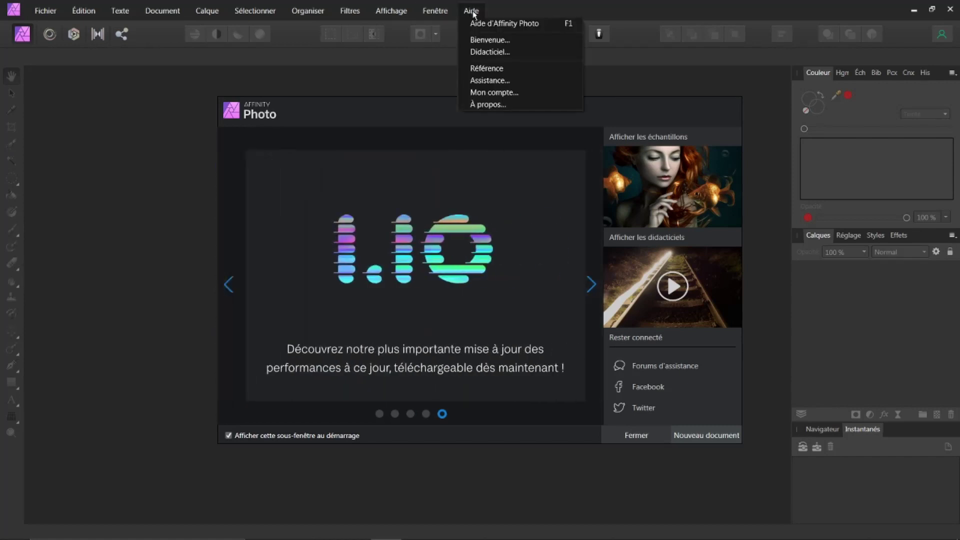
left_click(492, 105)
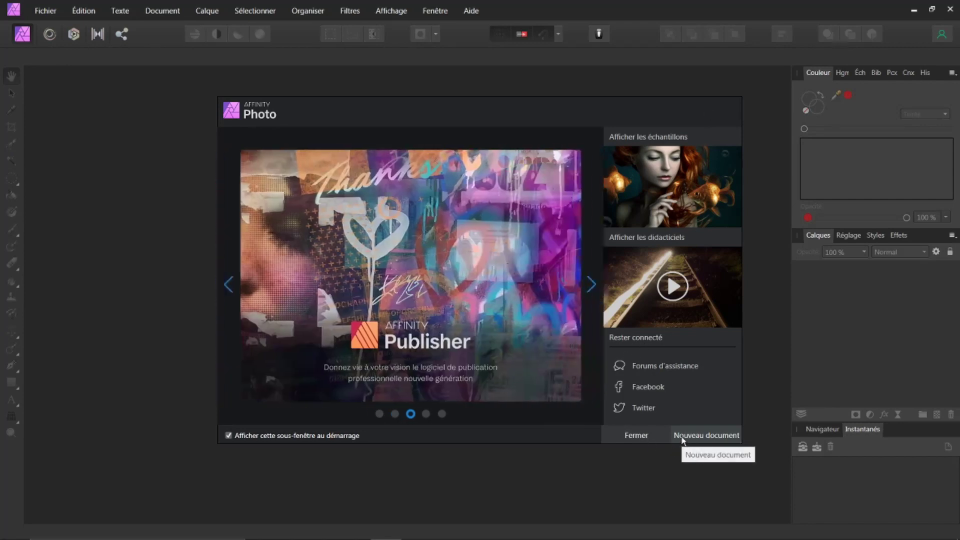
- Create a new web document from the UXGA preset, 1600 x 1200 px at 72 DPI
left_click(681, 438)
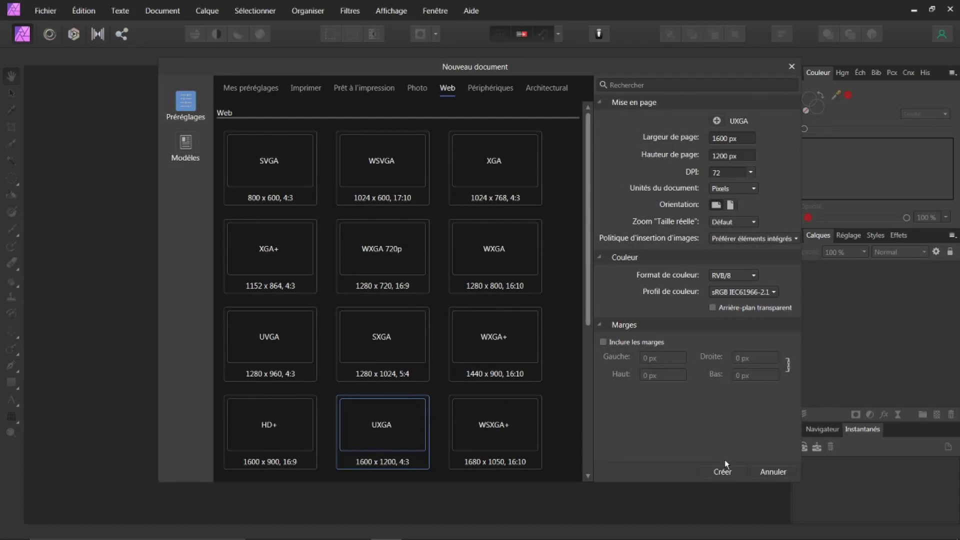
left_click(723, 472)
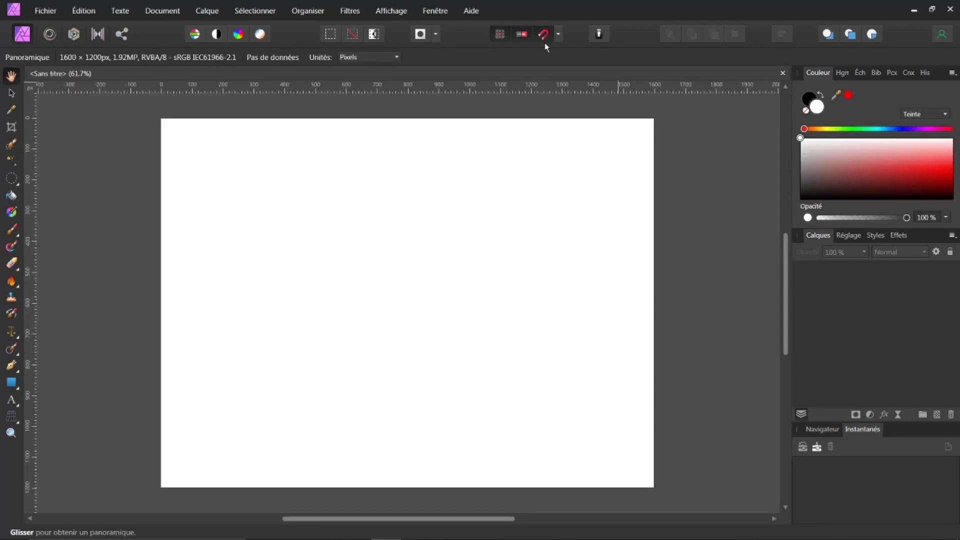
- Display the Stock studio panel and dock it in the layers panel group, after Effets
left_click(391, 11)
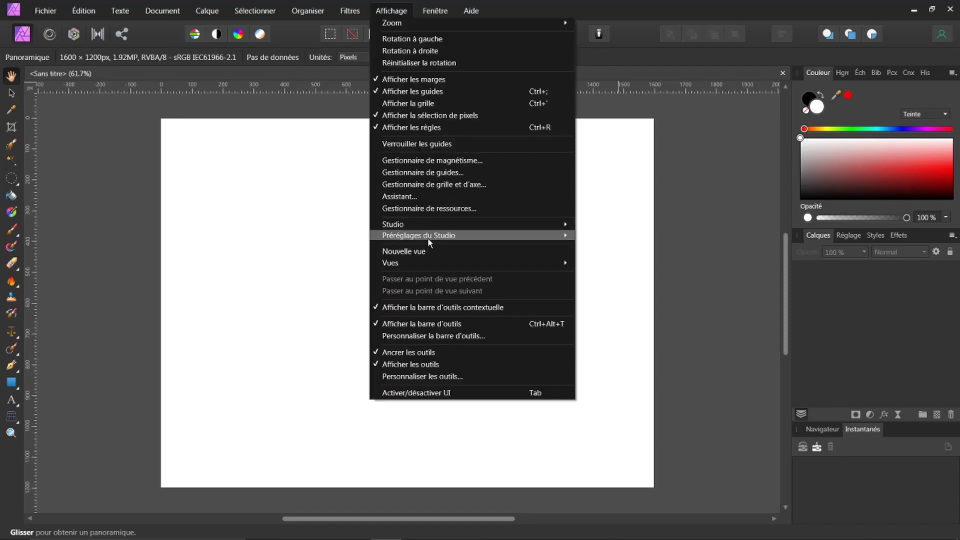
mouse_move(547, 224)
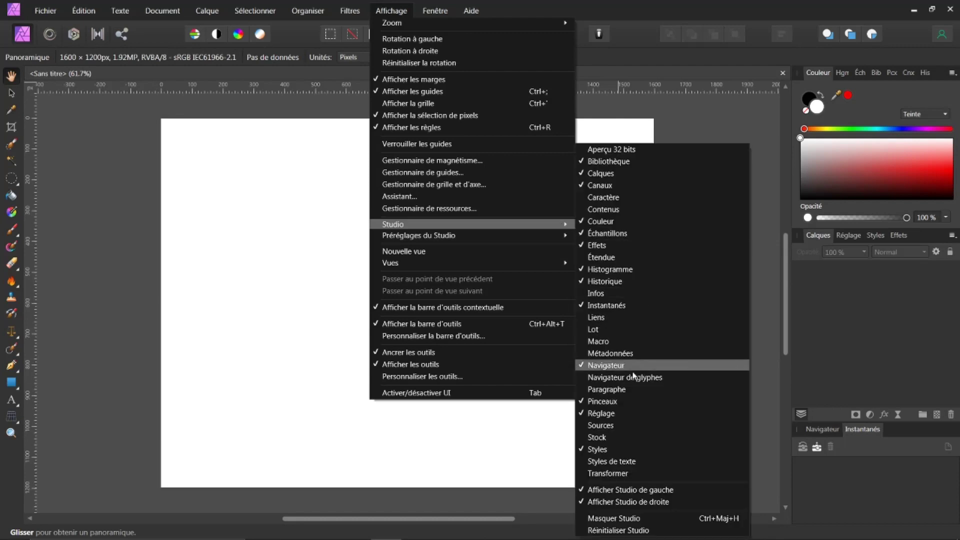
left_click(597, 436)
left_click_drag(615, 307, 670, 220)
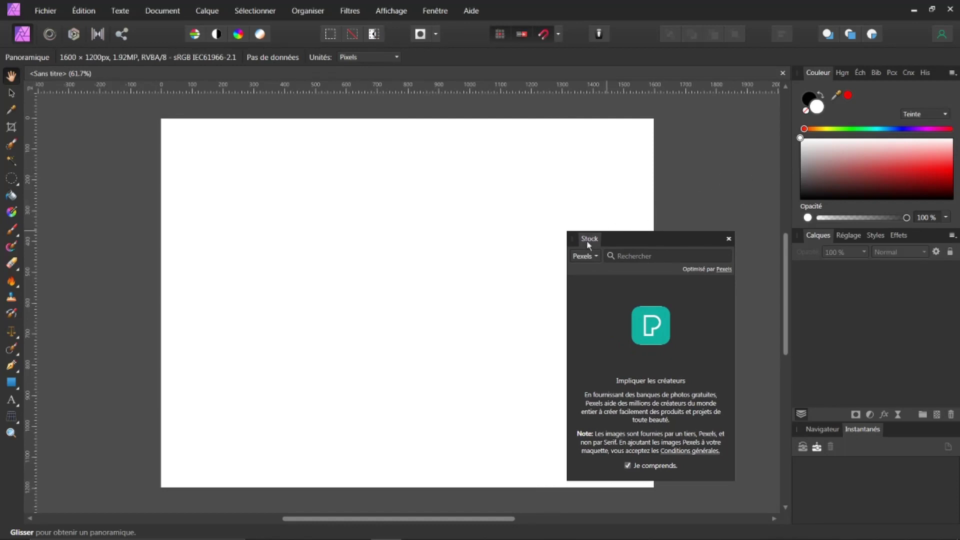
left_click_drag(589, 243, 918, 236)
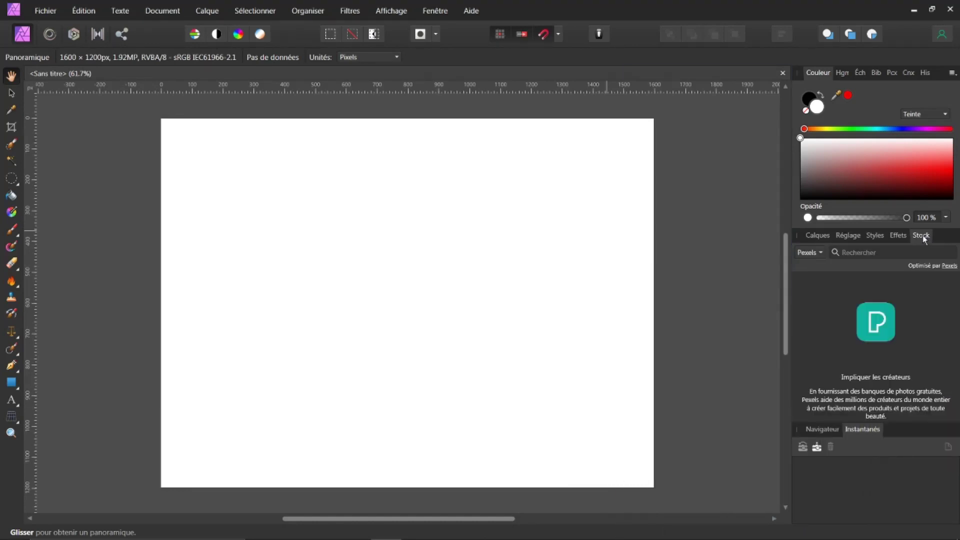
mouse_move(924, 238)
left_mouse_down()
mouse_move(925, 112)
mouse_move(911, 225)
mouse_move(911, 376)
mouse_move(898, 433)
mouse_move(923, 242)
left_mouse_up()
- Switch the stock image source to Pixabay and return it to Pexels
left_click(821, 254)
left_click(818, 256)
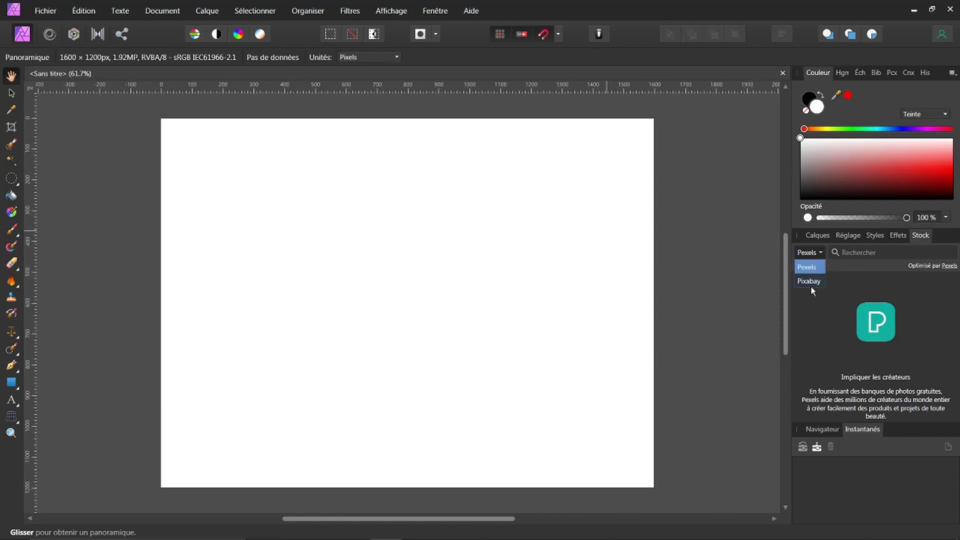
left_click(809, 283)
left_click(820, 252)
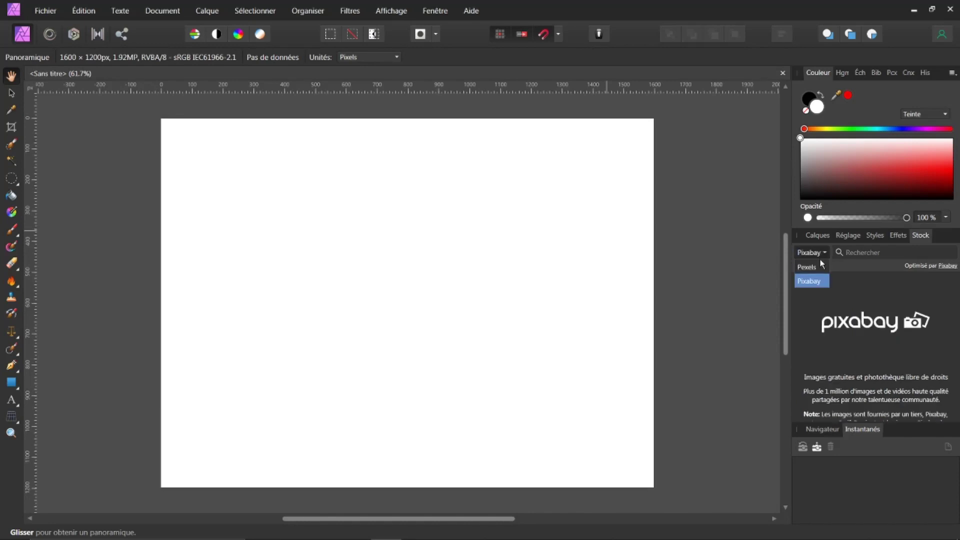
left_click(808, 267)
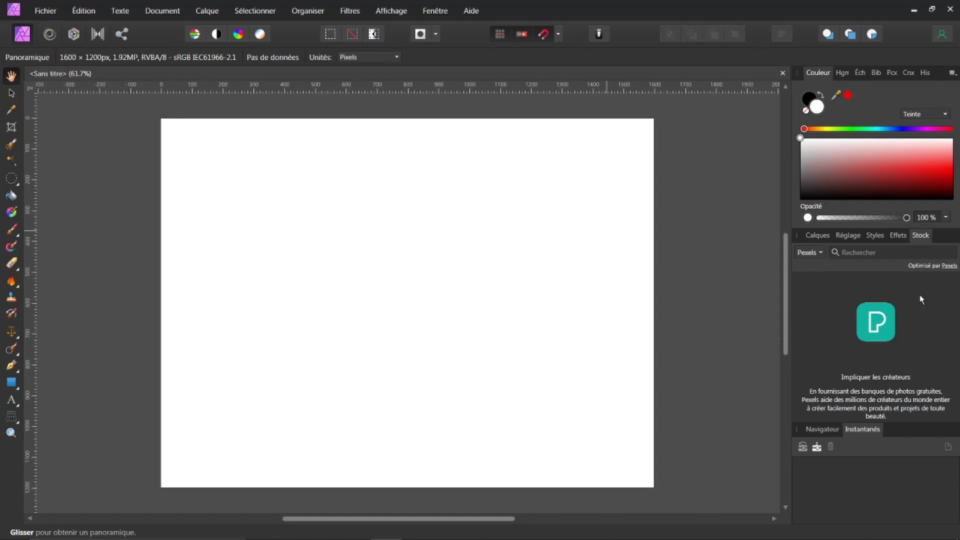
- Search the stock images for "building" and switch the image source from Pexels to Pixabay
type("building")
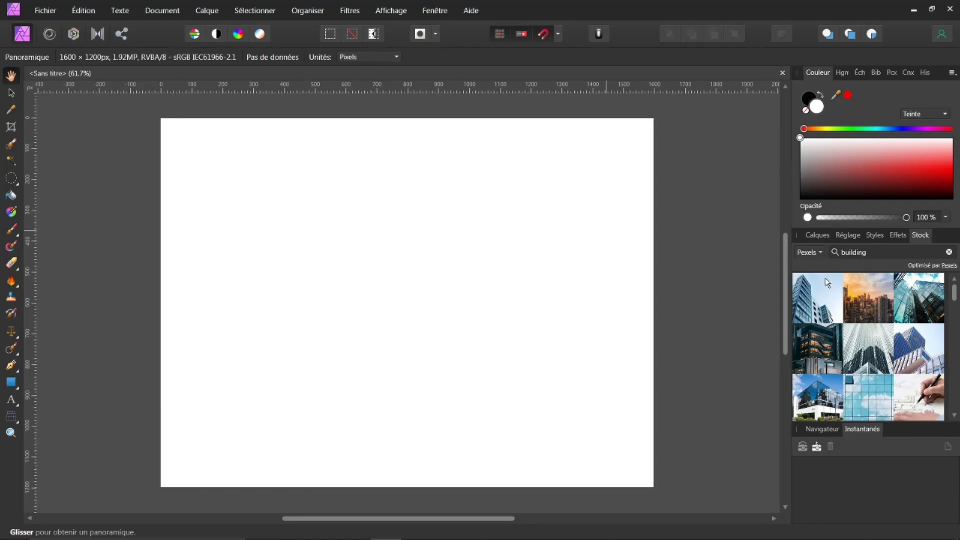
left_click(820, 251)
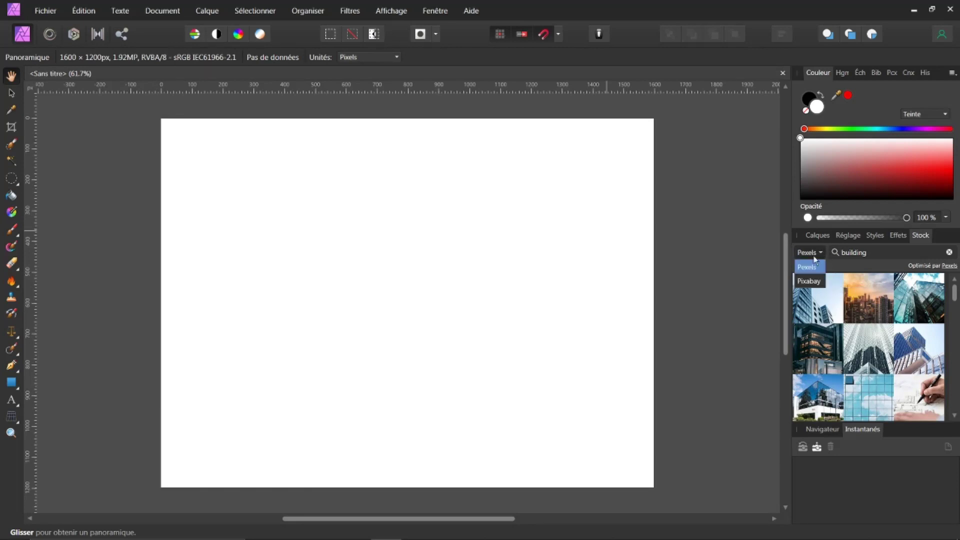
left_click(808, 281)
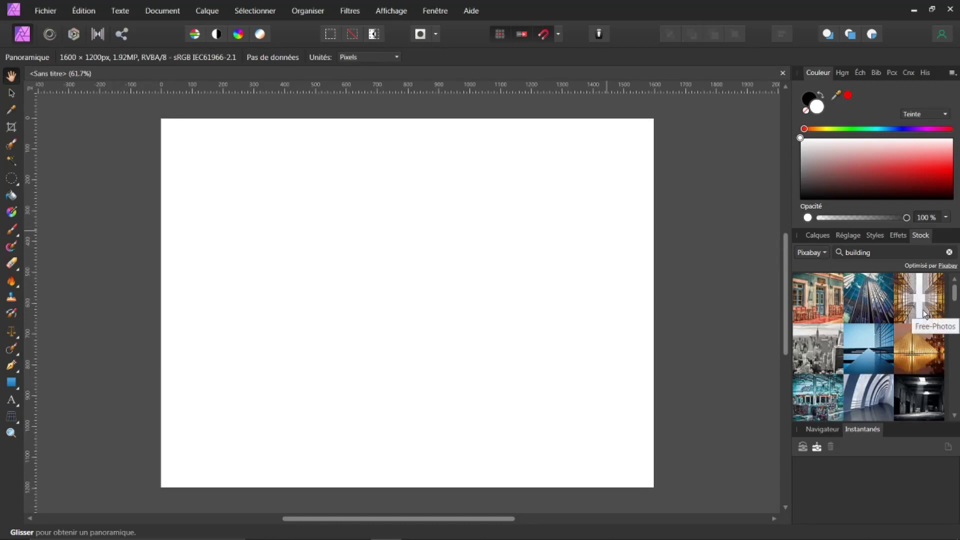
- View the café building photo's Pixabay web page in the browser, including its licence, and close the browser
left_click(809, 291)
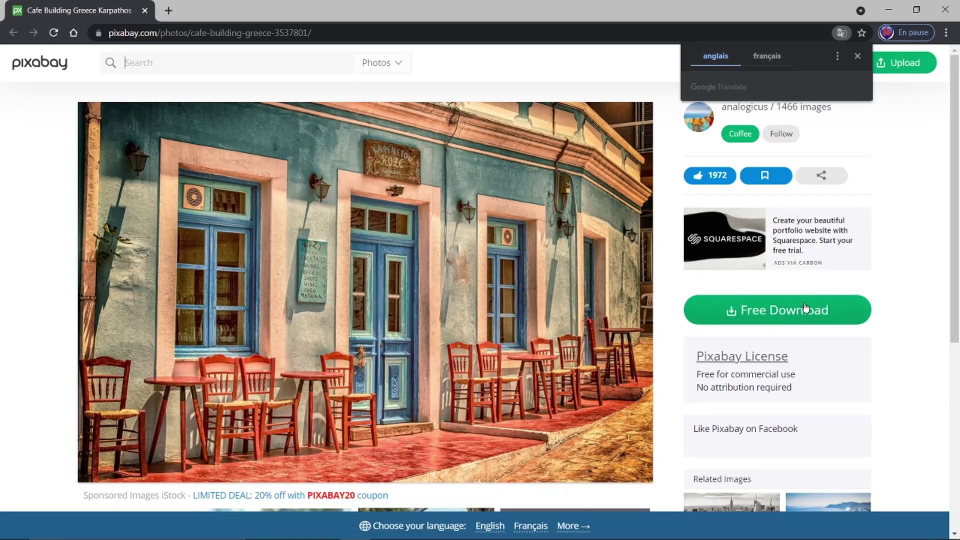
left_click(941, 10)
- Place the Pixabay photo of the burning, ruined city onto the page and dismiss its photo credit notice
scroll(839, 320, "down", 5)
scroll(838, 326, "down", 5)
scroll(838, 326, "down", 3)
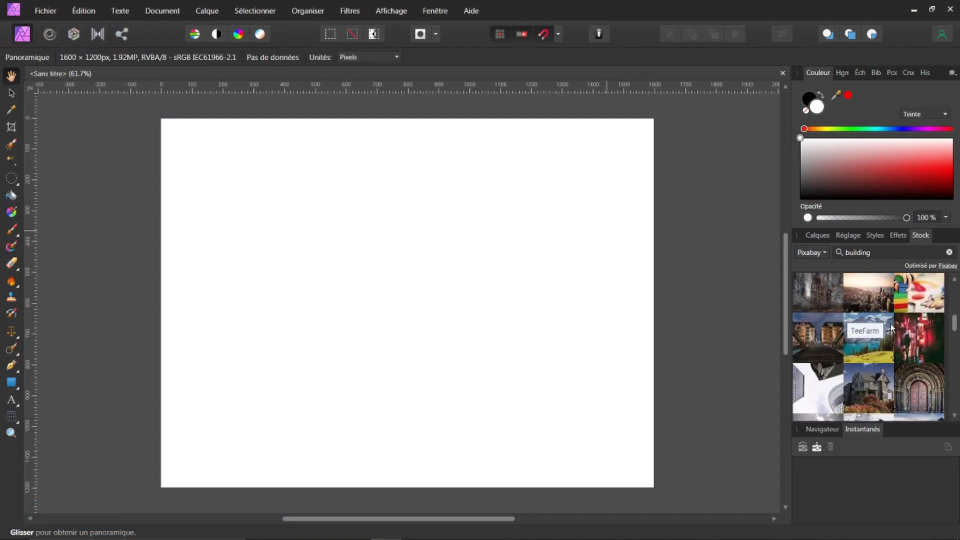
scroll(892, 330, "down", 5)
scroll(894, 334, "down", 3)
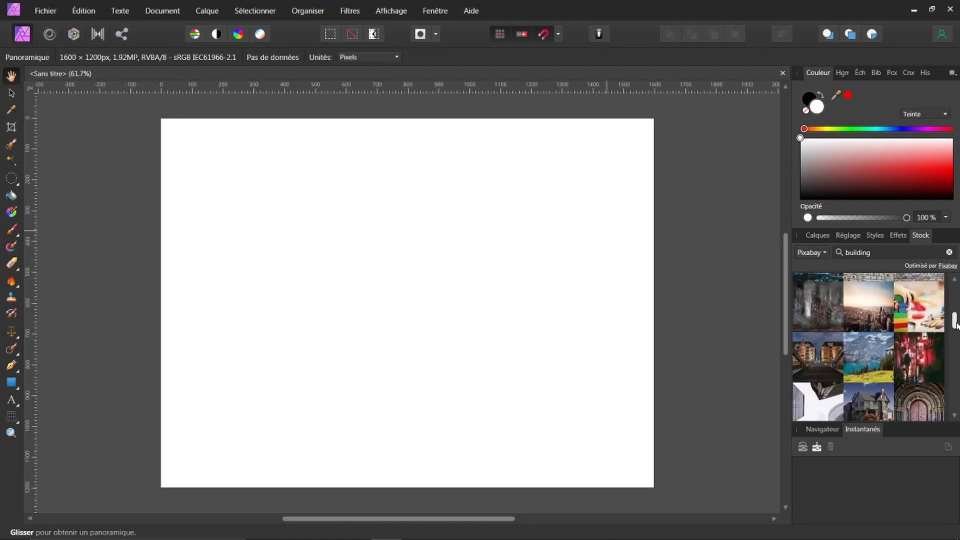
left_click_drag(816, 300, 373, 253)
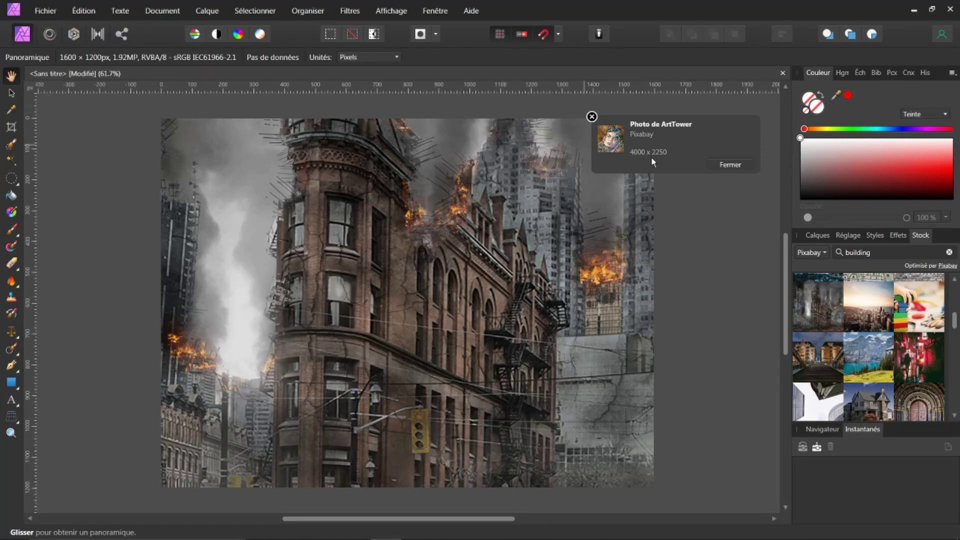
left_click(728, 164)
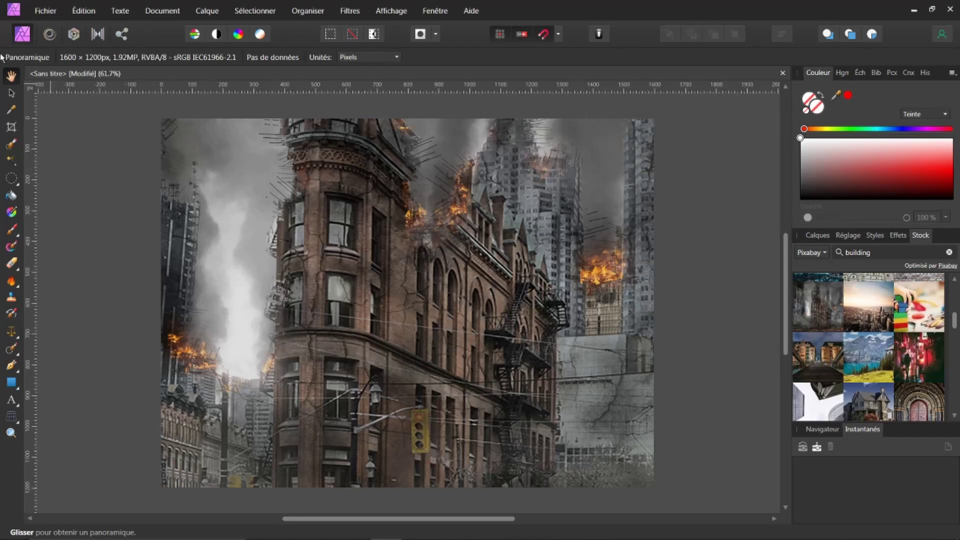
- Try to scale the placed city photo down from its corners with the Move tool, and undo both resizes
left_click(11, 93)
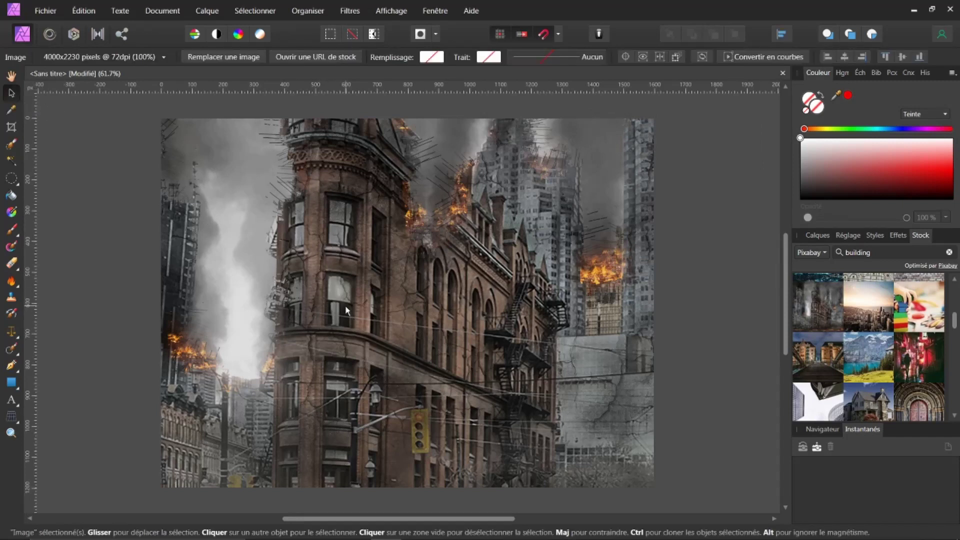
scroll(346, 307, "down", 5)
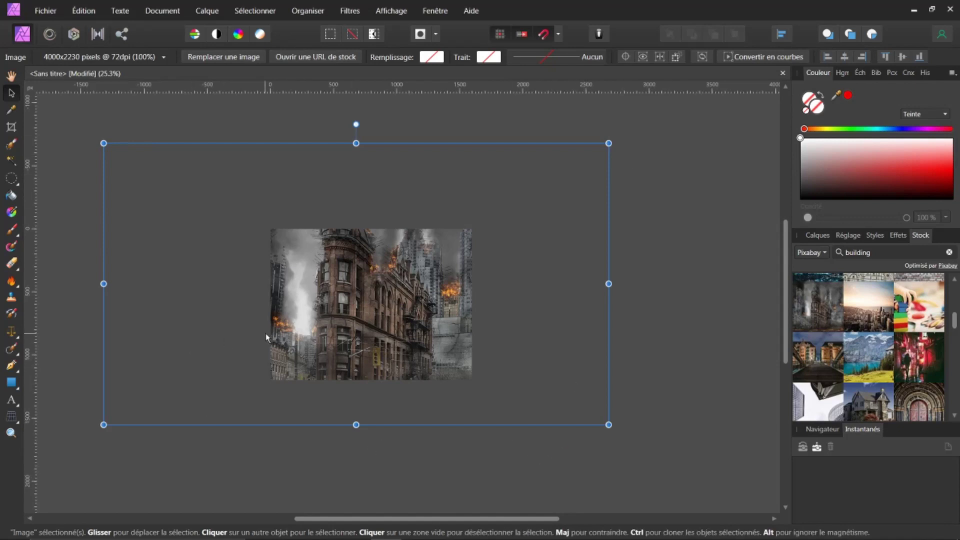
left_click_drag(608, 424, 418, 352)
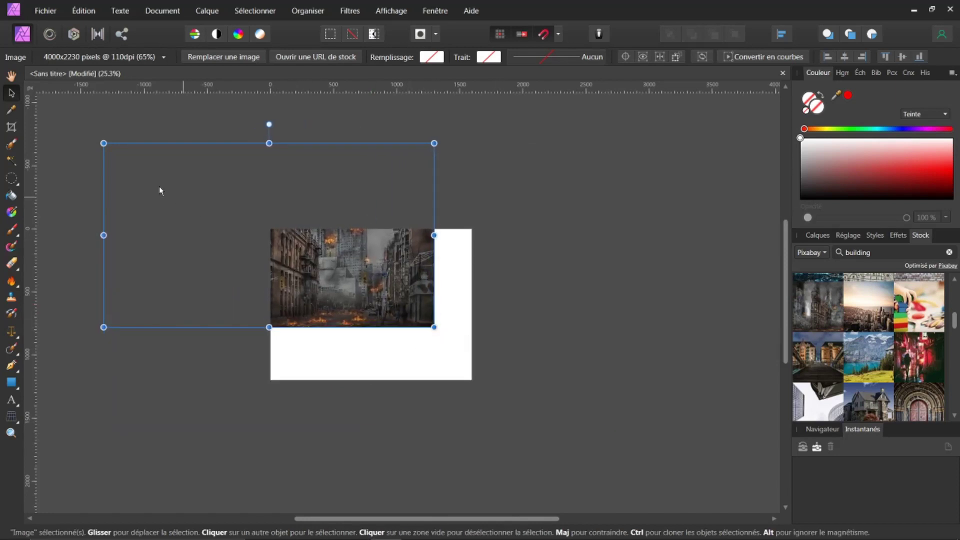
left_click_drag(103, 144, 293, 273)
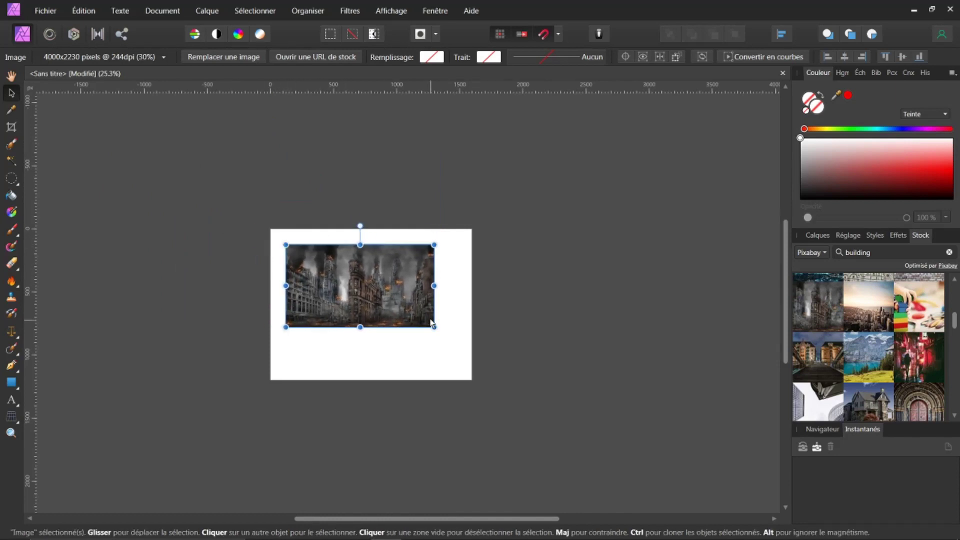
key("ctrl+z")
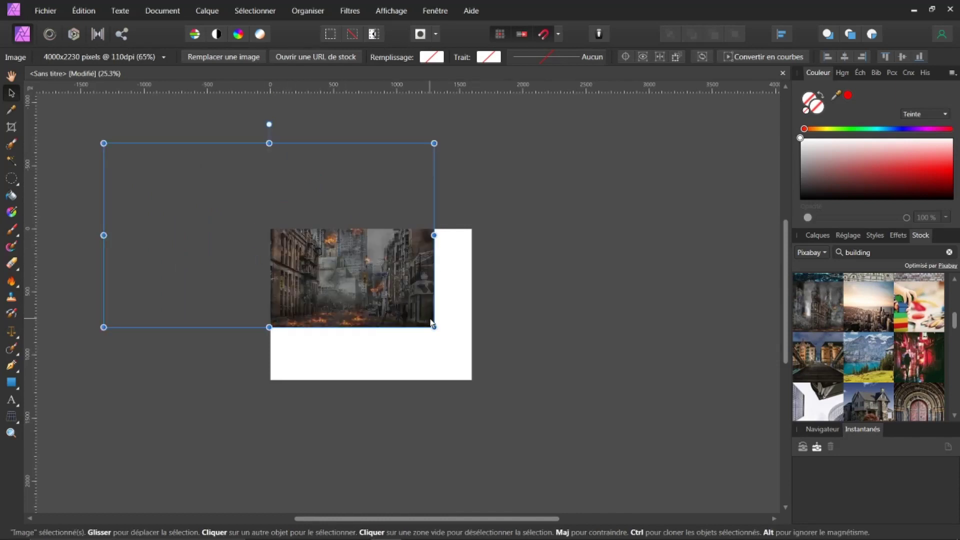
key("ctrl+z")
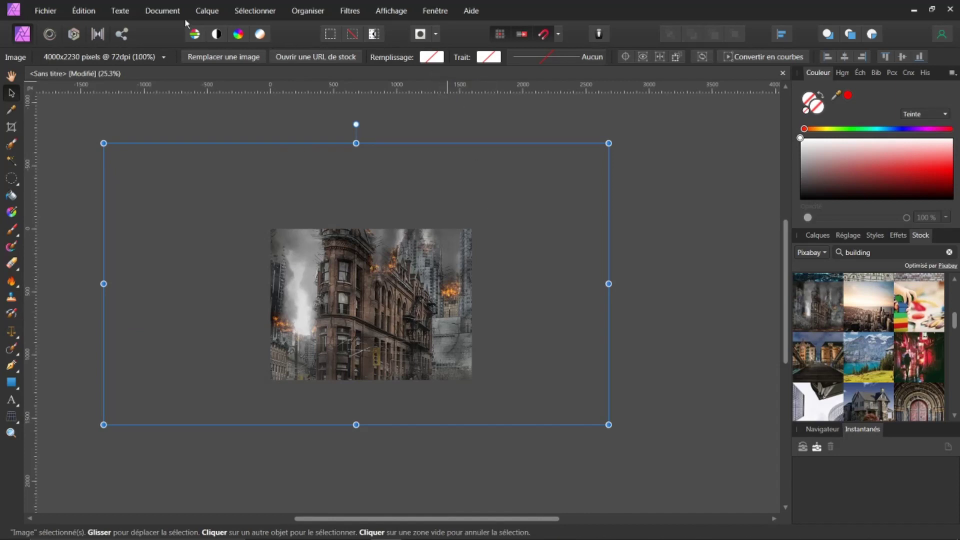
- Unclip the canvas (Détacher le canevas) to extend the document to the full placed photo
left_click(162, 11)
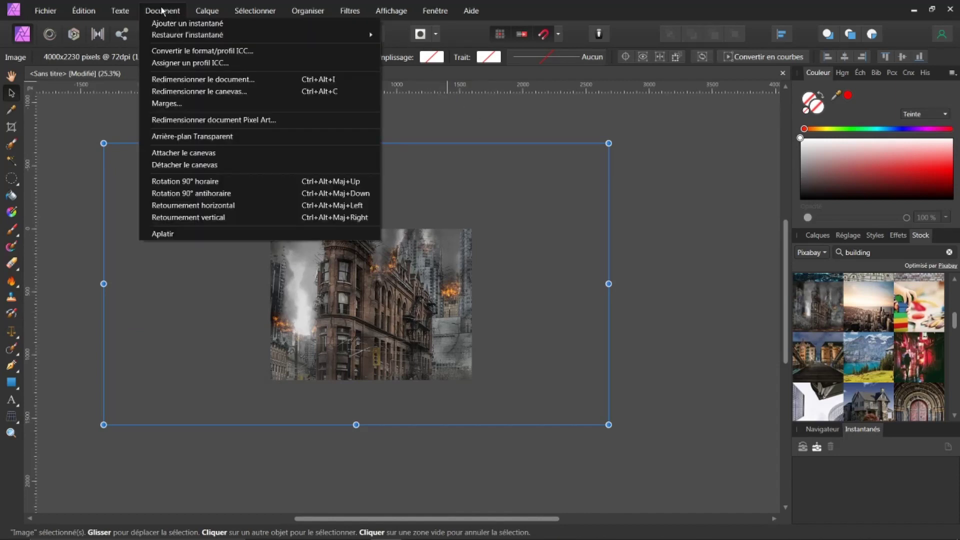
left_click(183, 165)
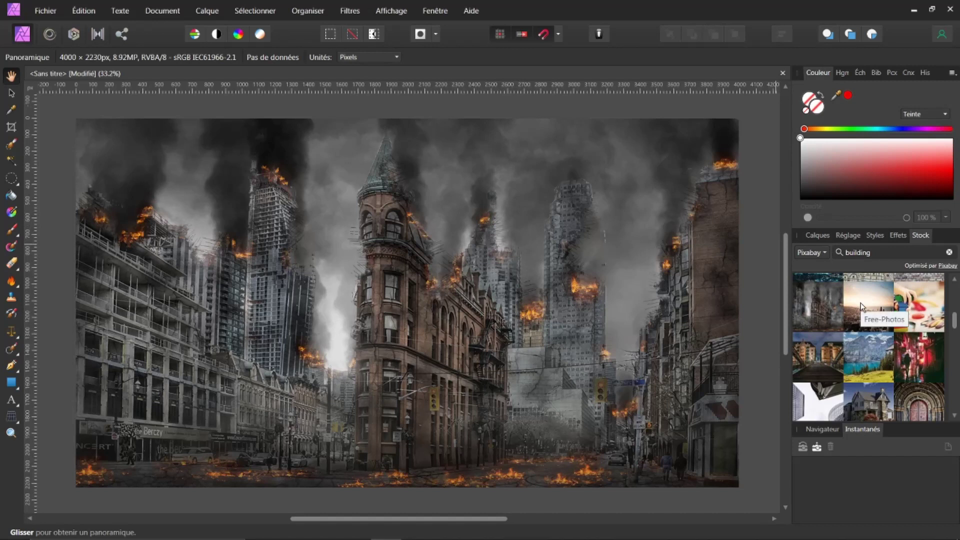
- Browse further through the Pixabay "building" results for another photo
scroll(849, 356, "down", 2)
scroll(848, 355, "down", 3)
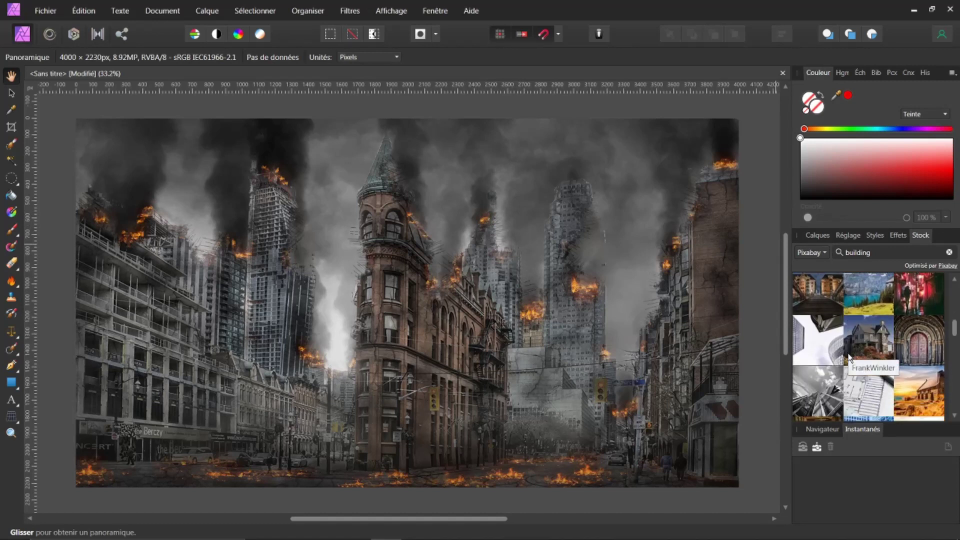